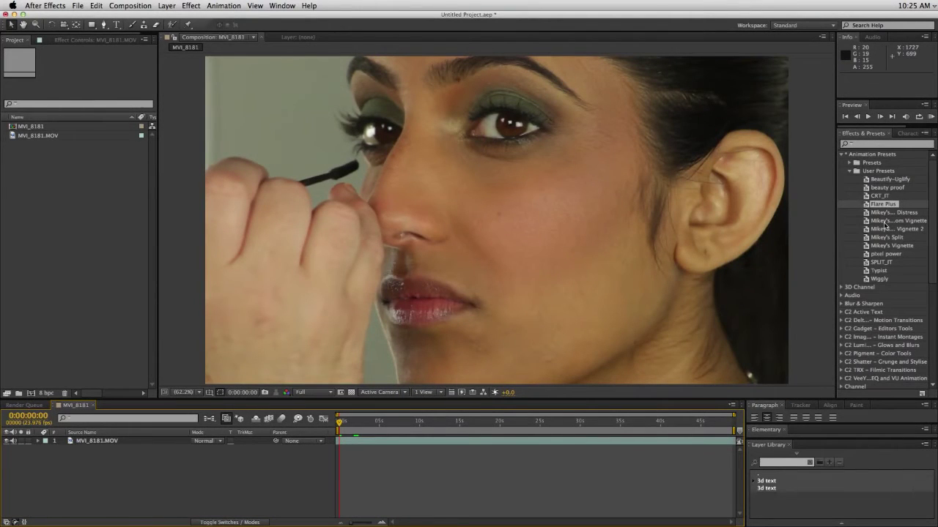
- Try Mikey's Vignette preset on the clip and collapse its effect parameters
left_click(873, 247)
left_click_drag(868, 248, 499, 222)
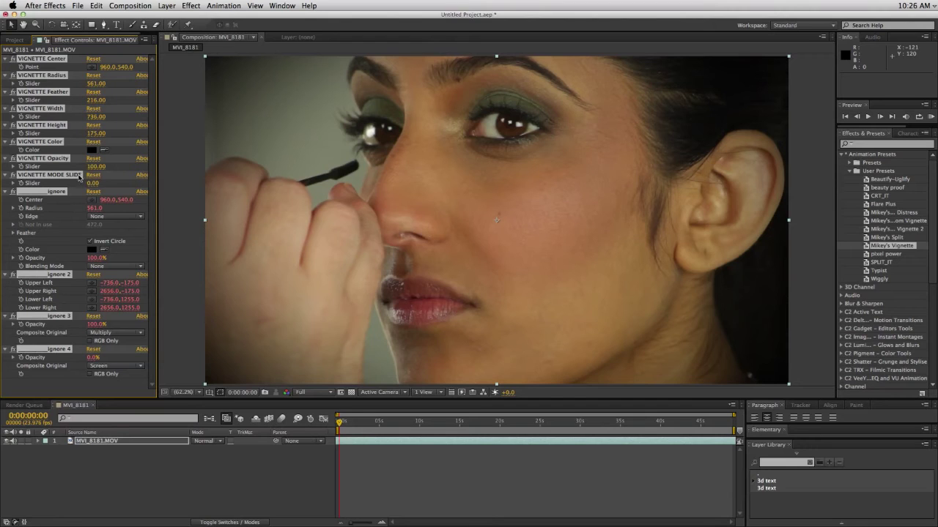
left_click(5, 59, "super")
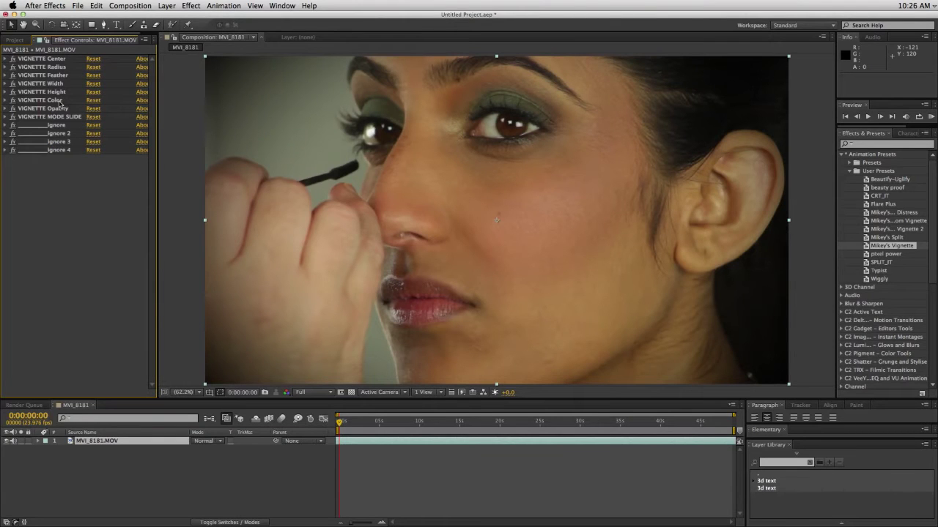
- Undo it, apply the custom vignette preset instead, and move the missing-effect warning aside
key("super+z")
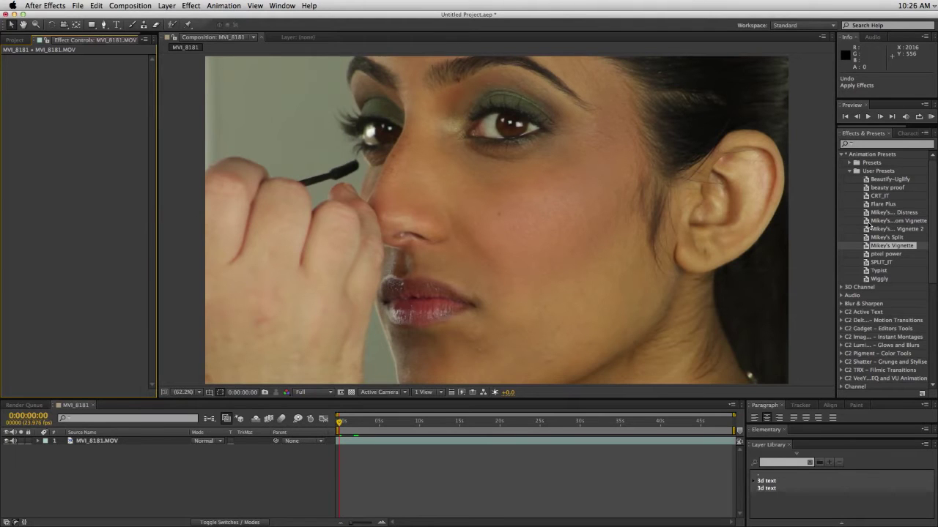
left_click_drag(917, 222, 492, 221)
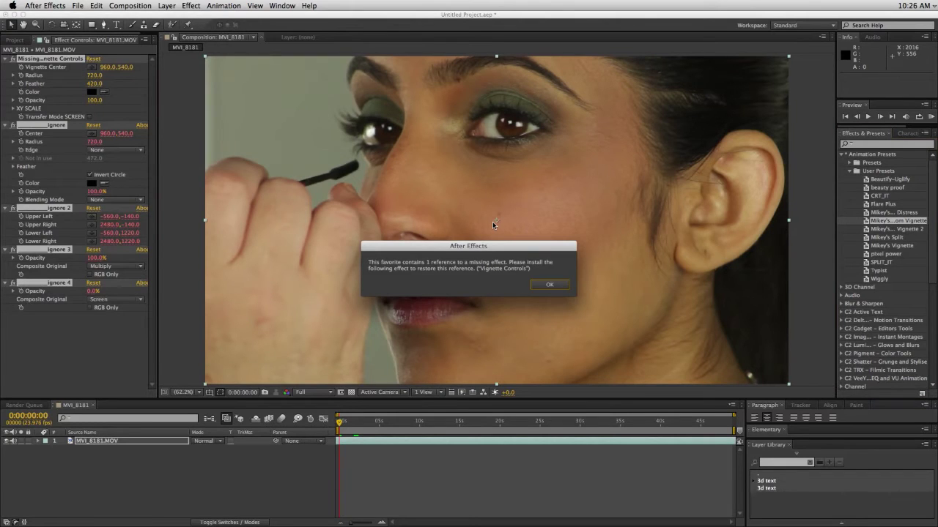
left_click_drag(507, 249, 519, 216)
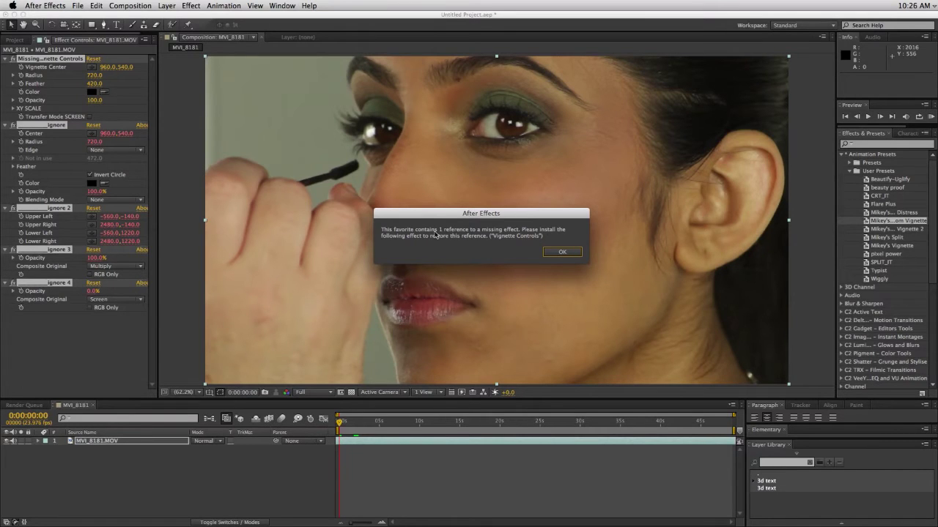
- Dismiss the warning, collapse ignore through ignore 4, and widen the Effect Controls panel
left_click(561, 253)
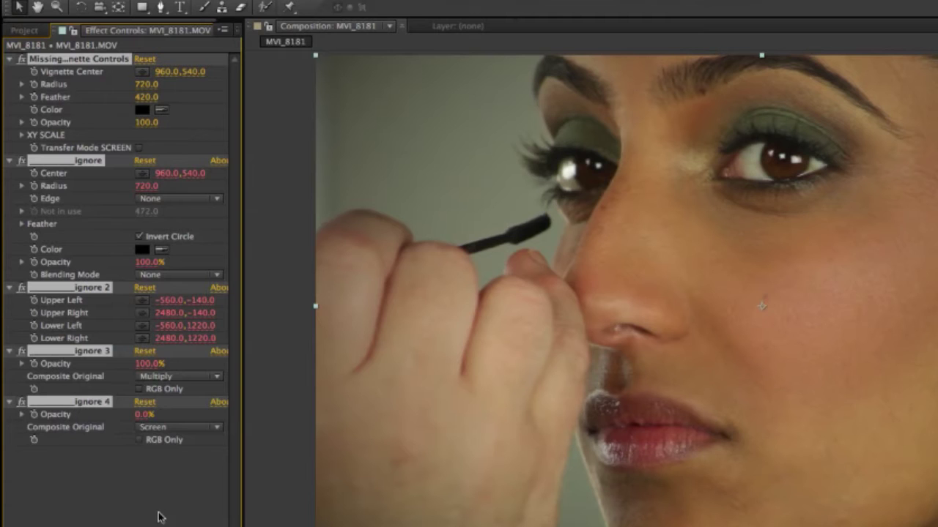
left_click(112, 469)
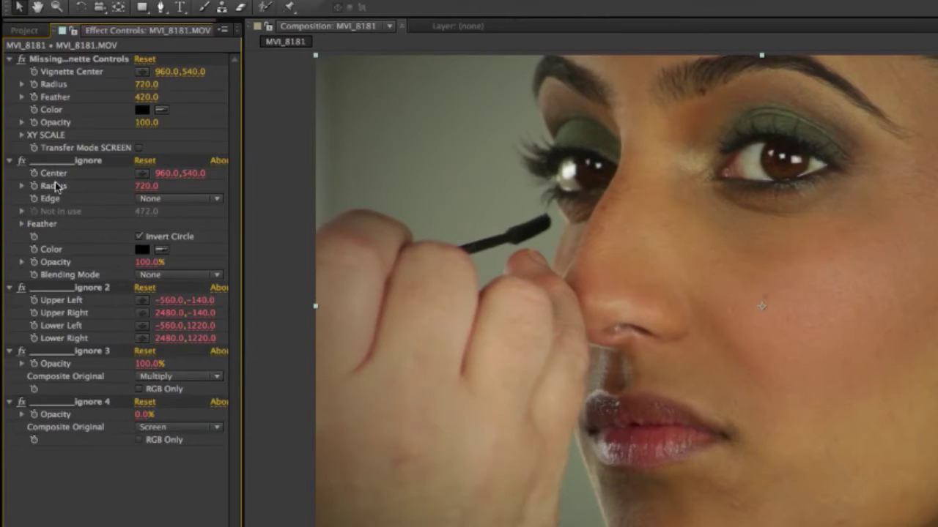
left_click(10, 161)
left_click(10, 173)
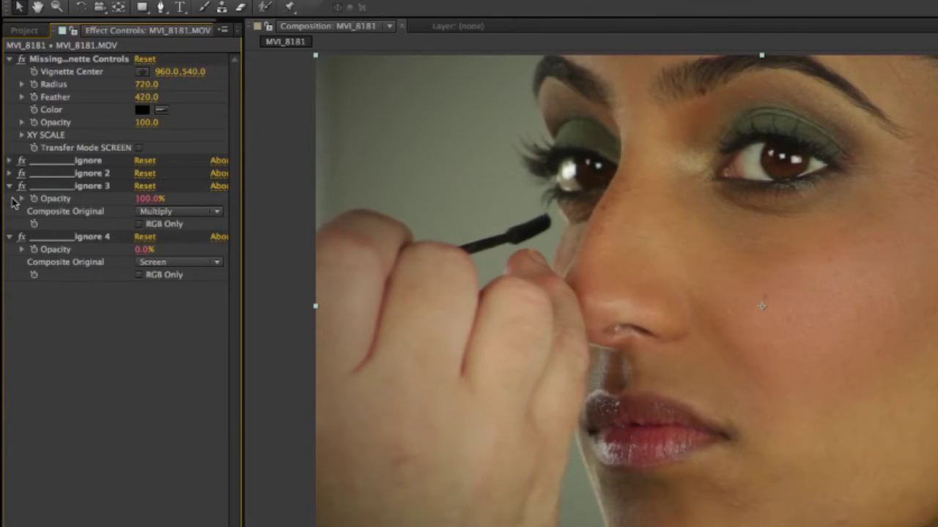
left_click(11, 187)
left_click(9, 199)
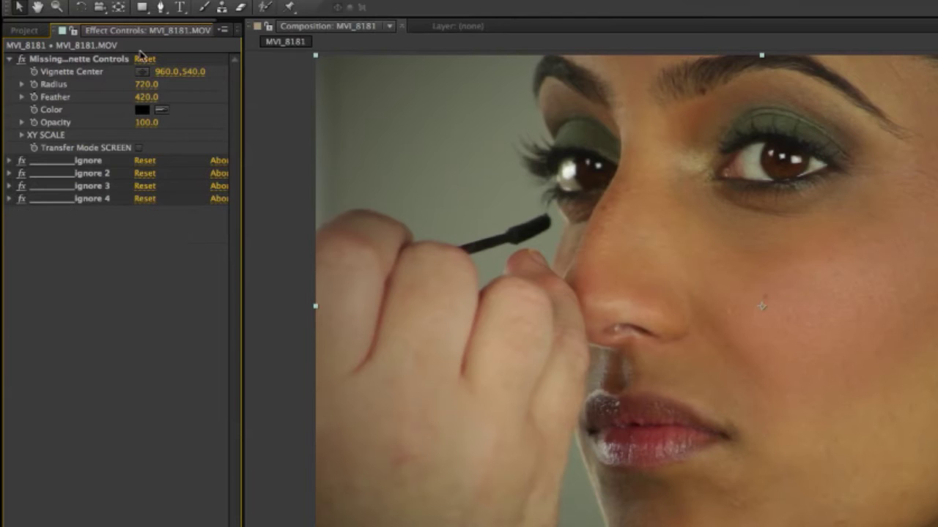
left_click_drag(243, 224, 330, 224)
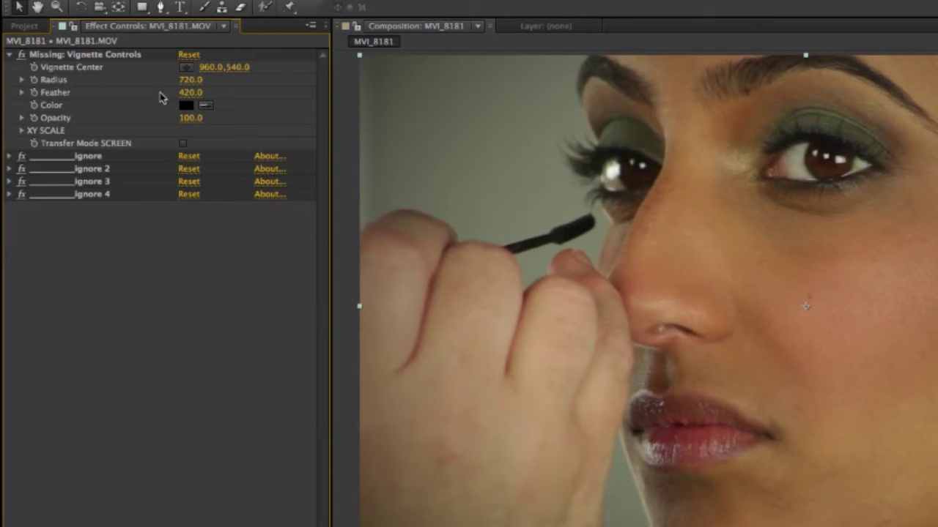
- Set the vignette to Radius 510 and Feather 116, and make its colour red
left_click_drag(194, 86, 0, 96)
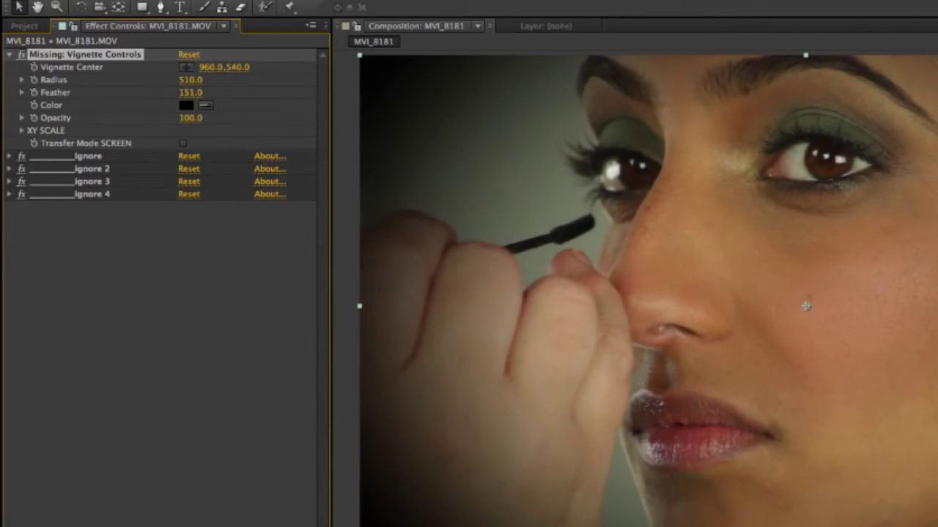
left_click(186, 107)
left_click(299, 383)
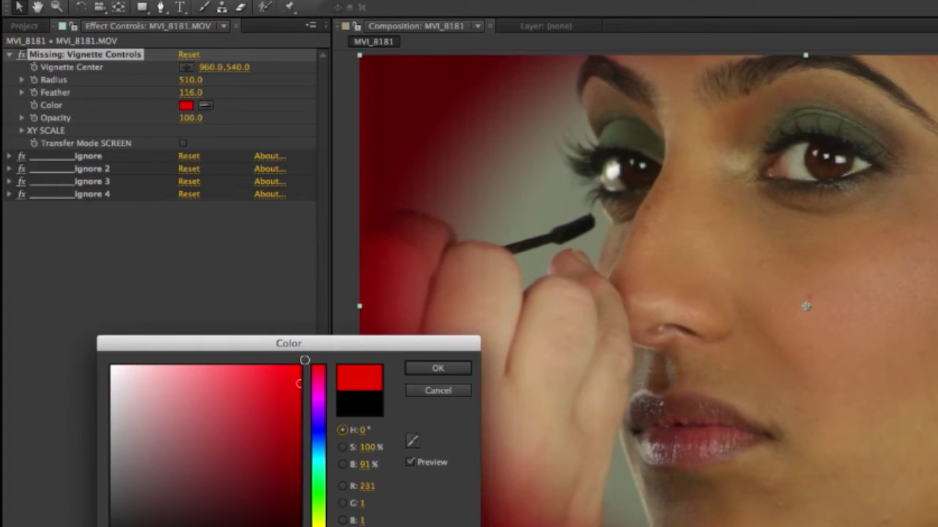
left_click(438, 369)
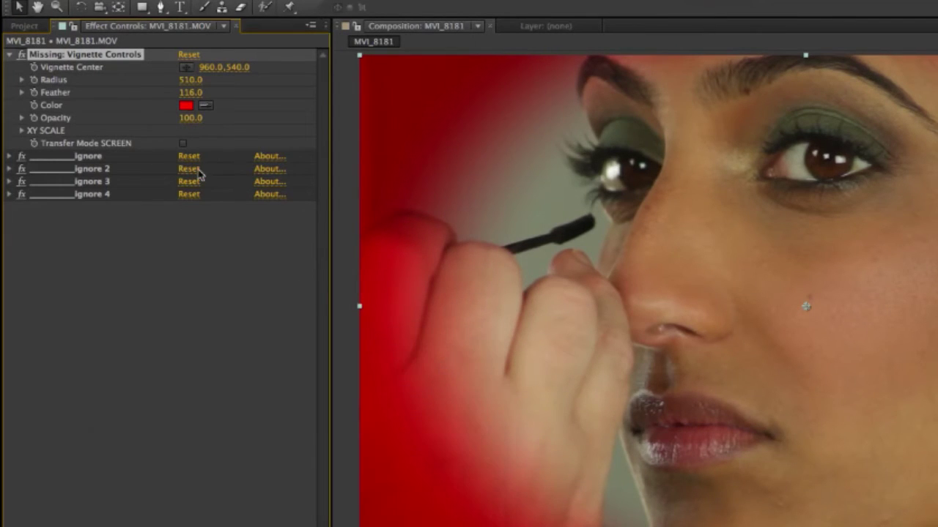
left_click_drag(189, 118, 244, 121)
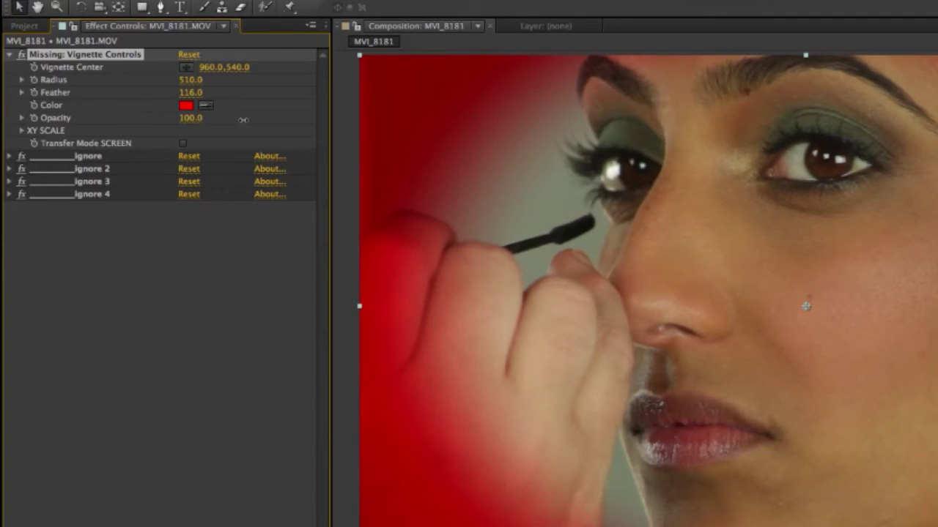
- Set XY Scale Width 699, Height 209 and Feather 0 for a hard-edged oval
left_click(21, 131)
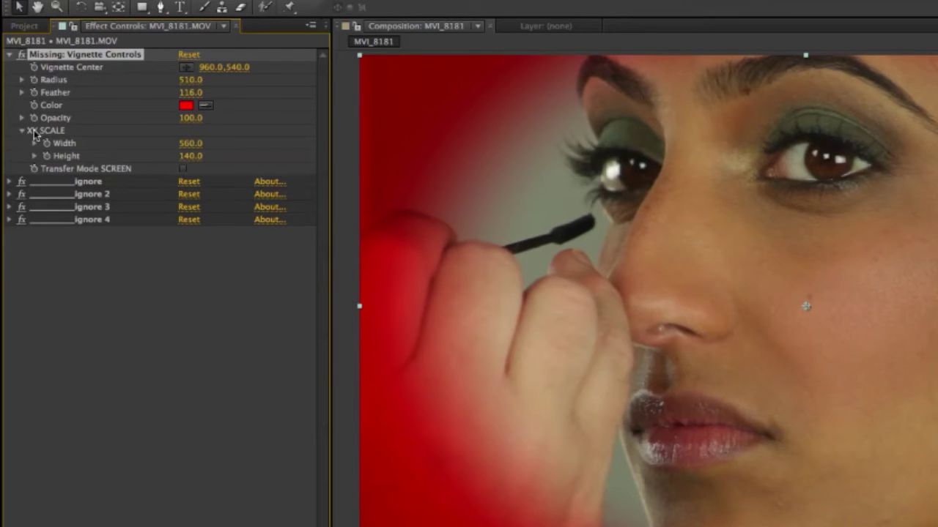
left_click_drag(192, 143, 46, 138)
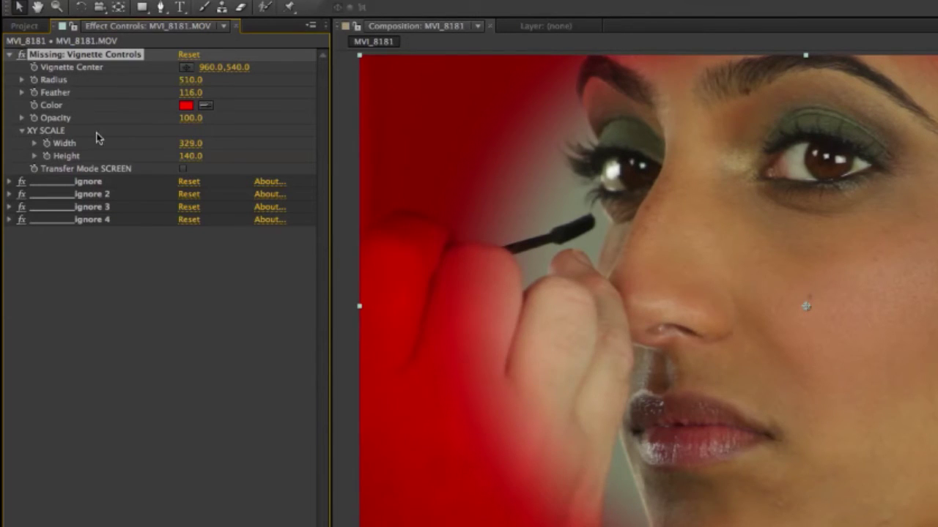
left_click_drag(191, 97, 38, 91)
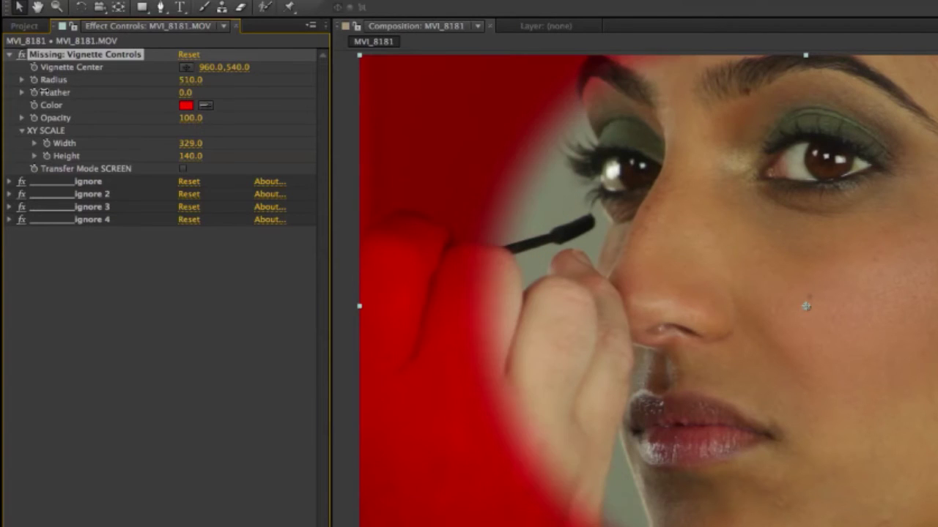
left_click_drag(189, 161, 319, 146)
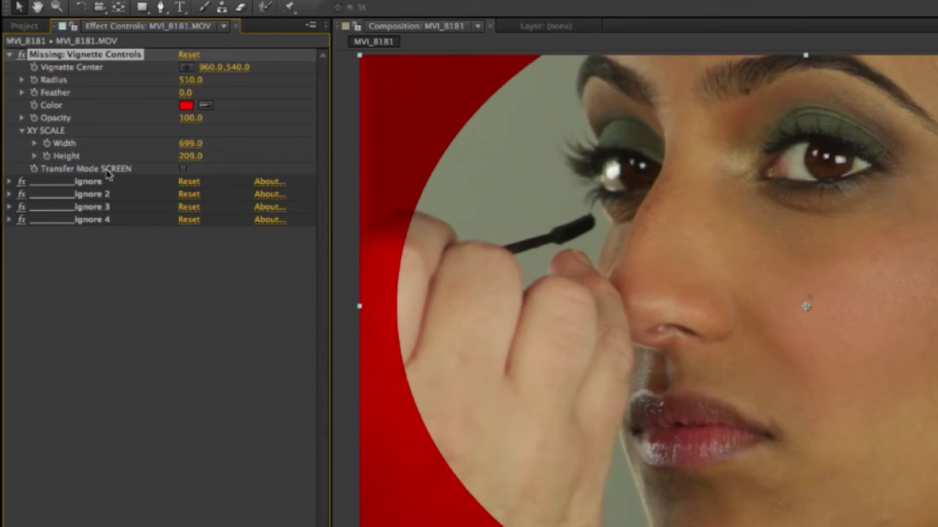
- Enable SCREEN transfer mode and change the vignette colour to white, comparing screen off and on
left_click(183, 169)
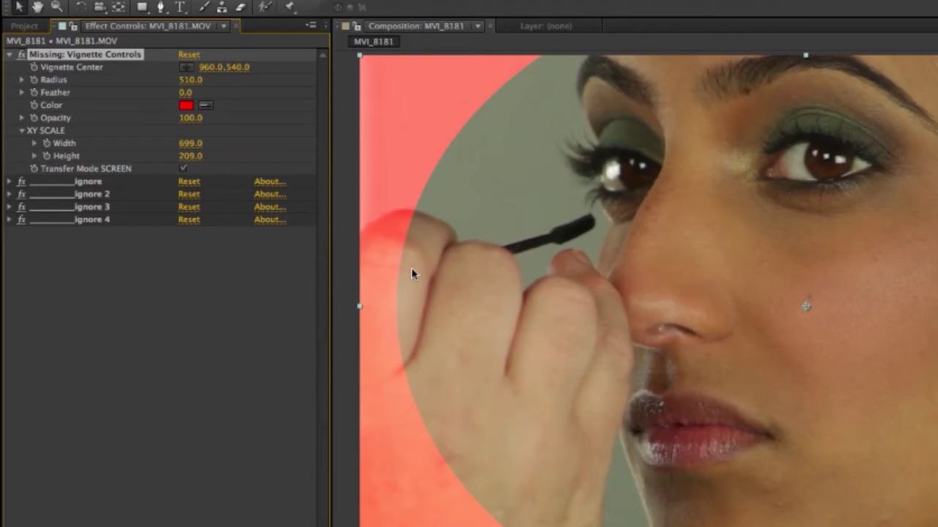
left_click(185, 105)
left_click_drag(225, 431, 144, 366)
left_click_drag(84, 332, 80, 329)
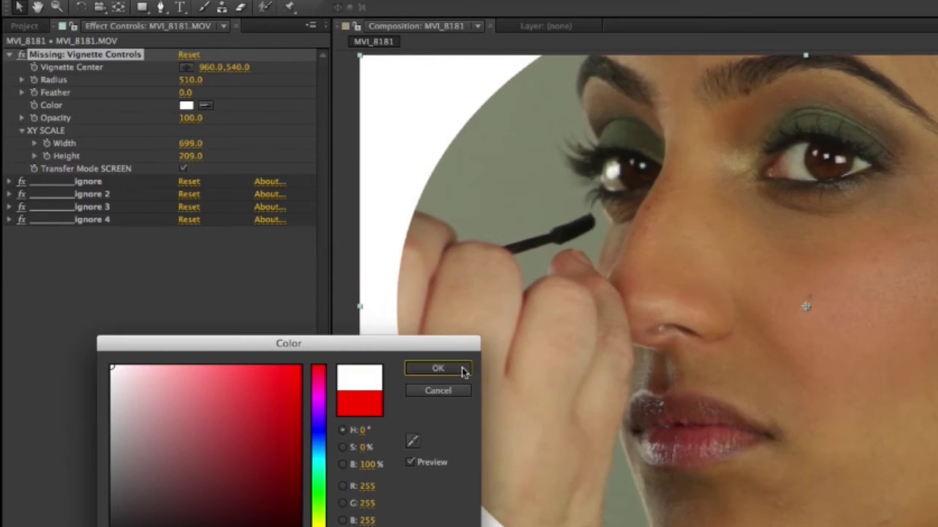
left_click(460, 371)
left_click(182, 169)
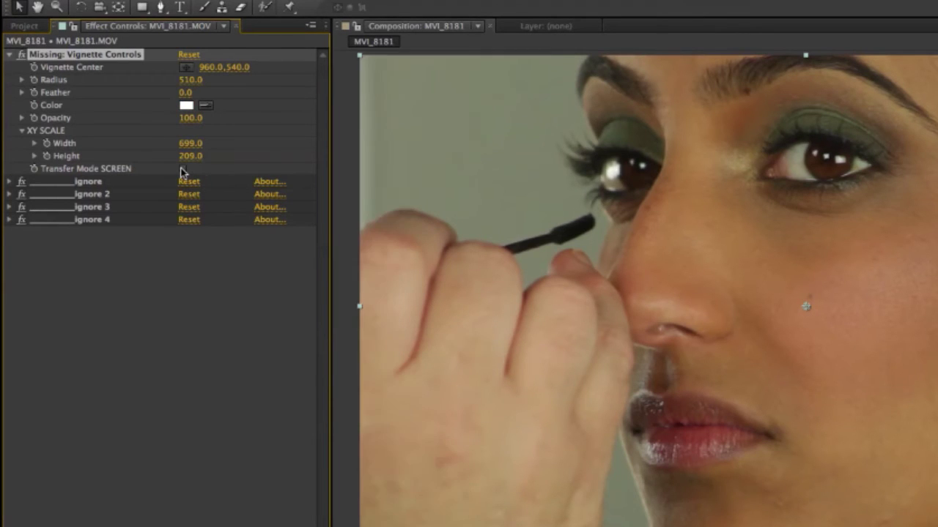
left_click(182, 169)
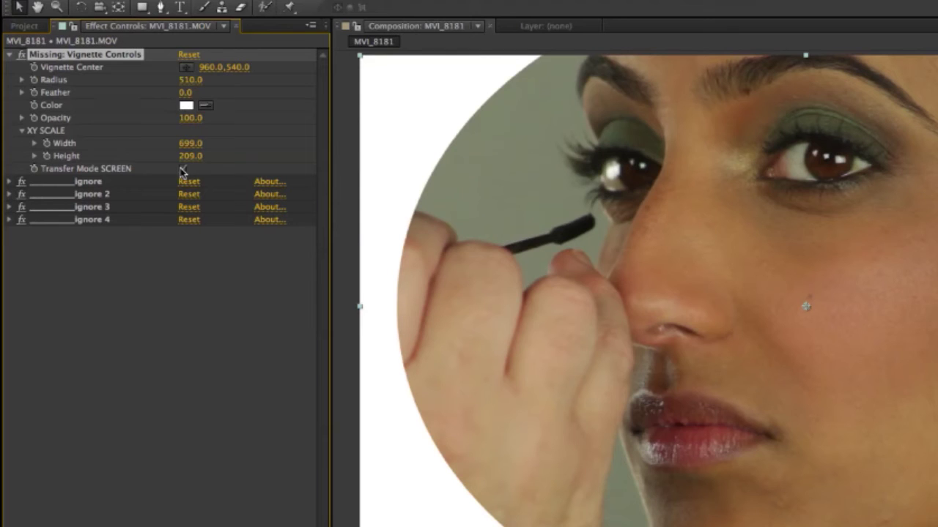
- Raise the vignette Feather to 265 so the white border fades softly
left_click_drag(220, 92, 404, 107)
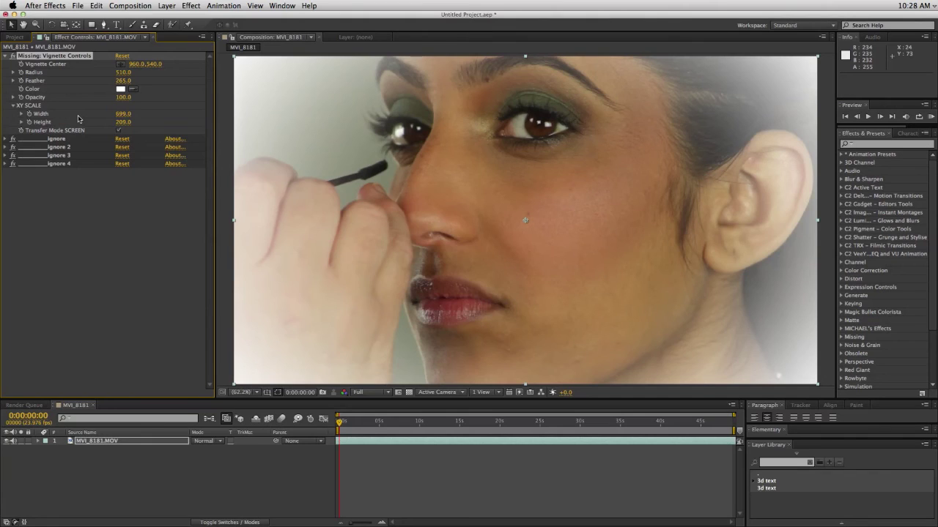
- Collapse the Missing: Vignette Controls effect and select ignore through ignore 4 in turn
left_click(5, 56)
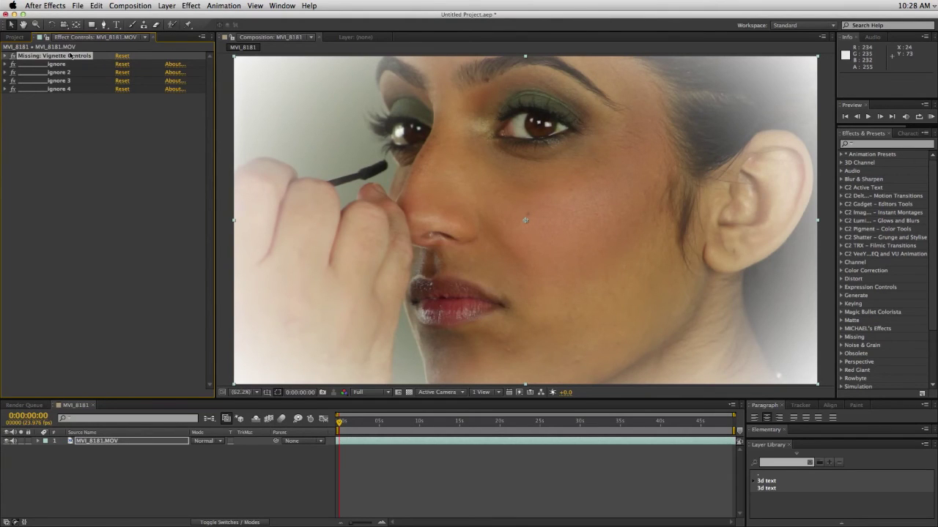
left_click(5, 56)
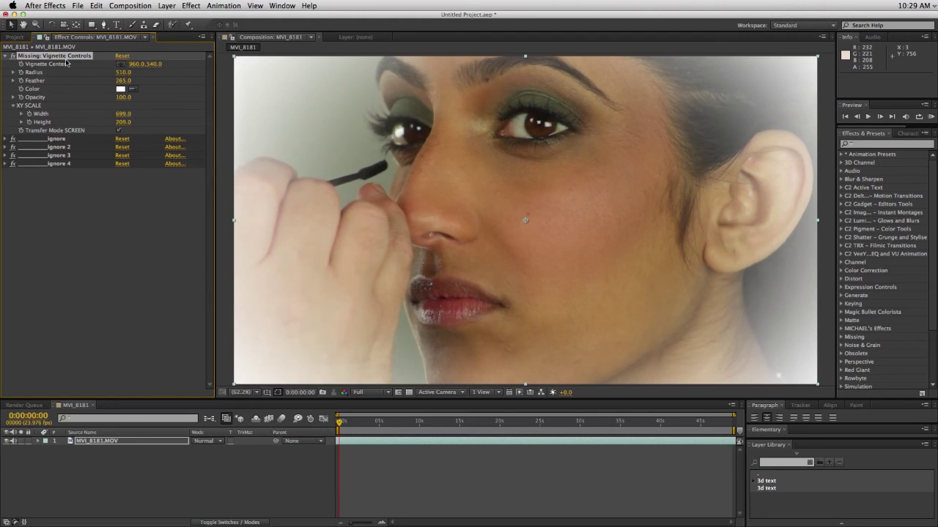
left_click(6, 56)
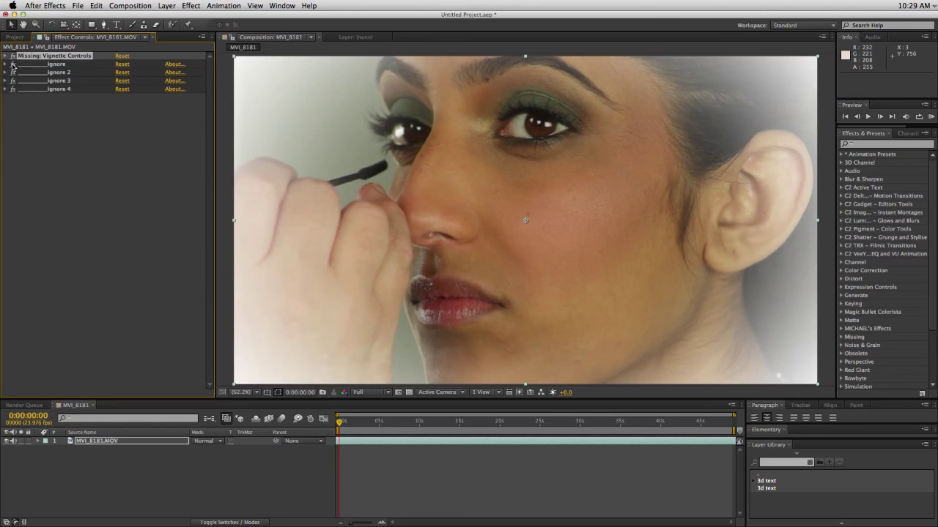
left_click(71, 66)
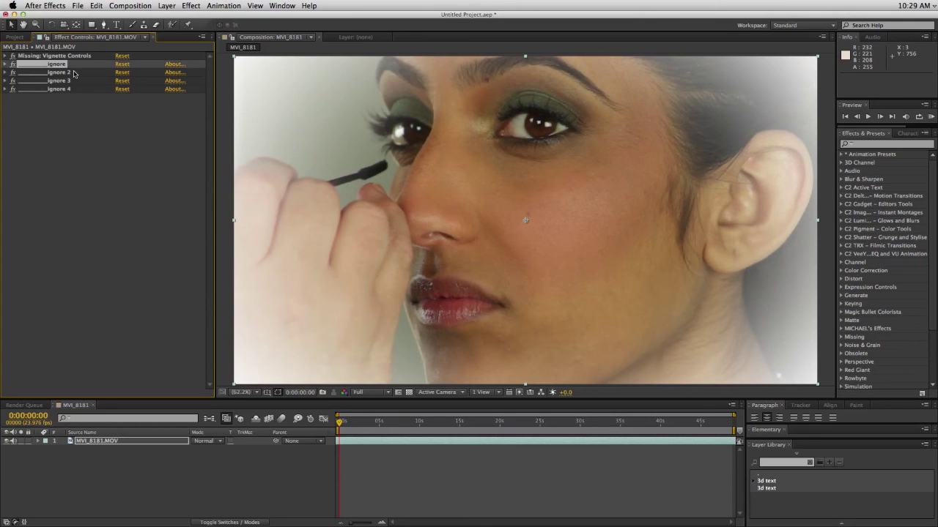
left_click(75, 74)
left_click(78, 80)
left_click(78, 89)
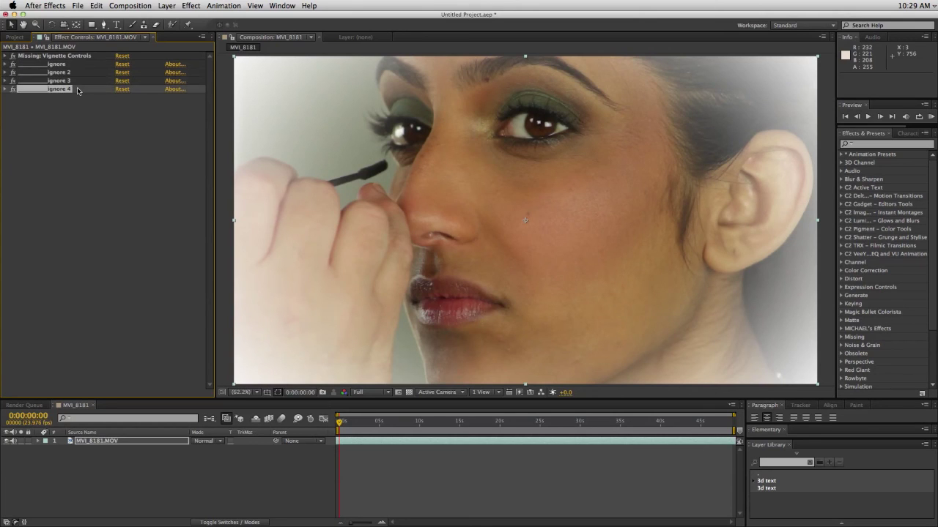